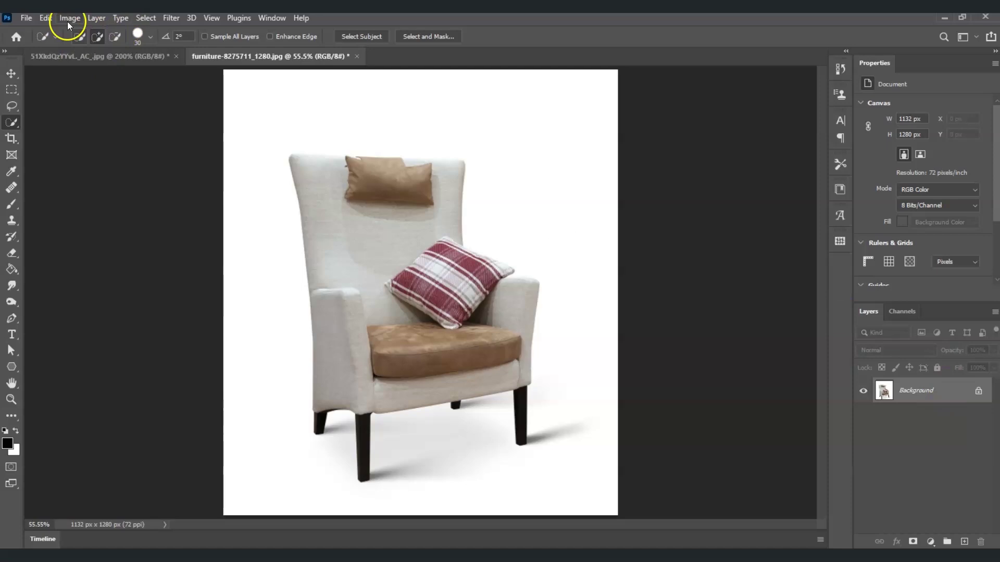
- Use Select > Subject to select the armchair, including its legs
left_click(145, 19)
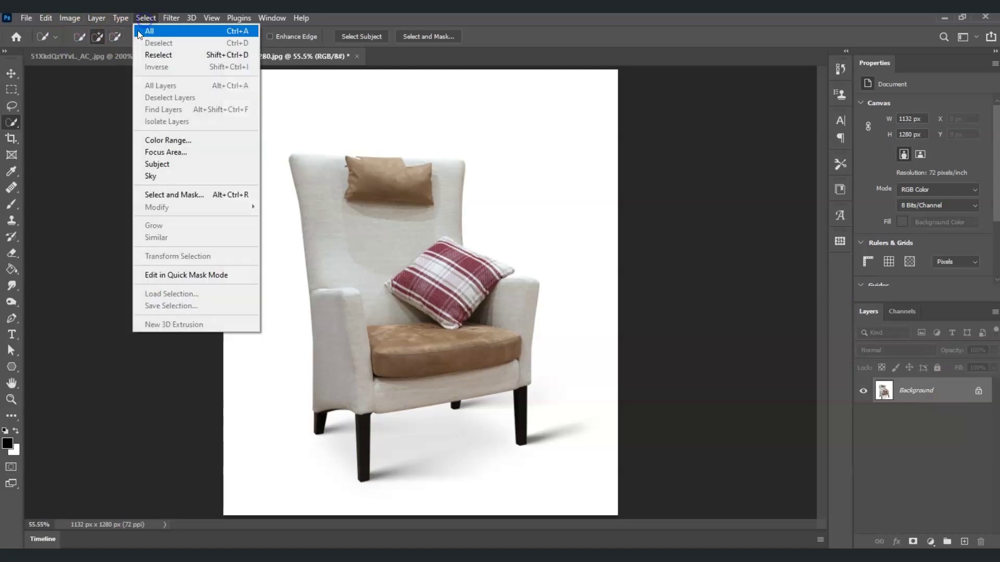
left_click(206, 165)
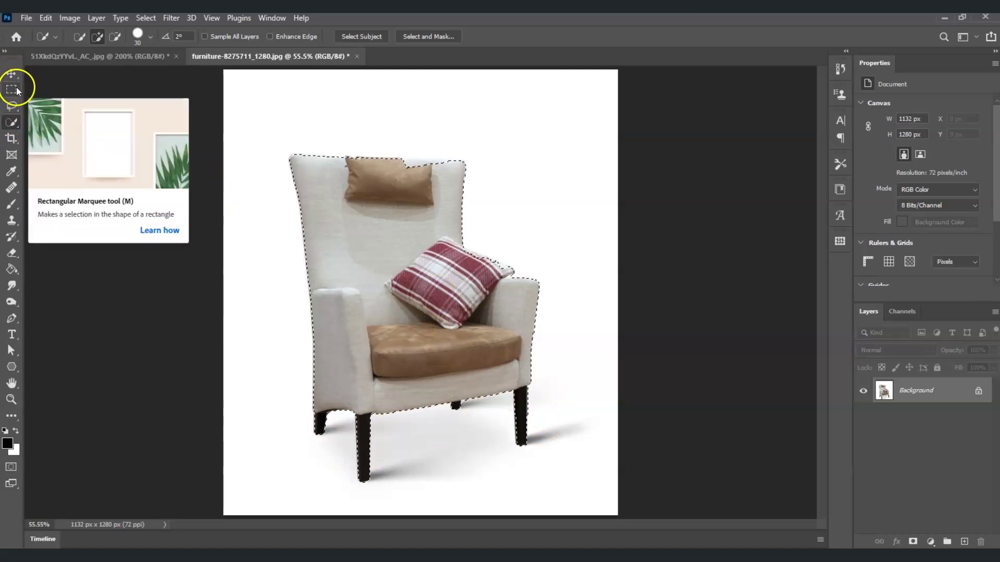
- With the Quick Selection Tool in subtract mode, remove the legs and plaid pillow, then return to Add mode
left_click(15, 126)
left_click(55, 137)
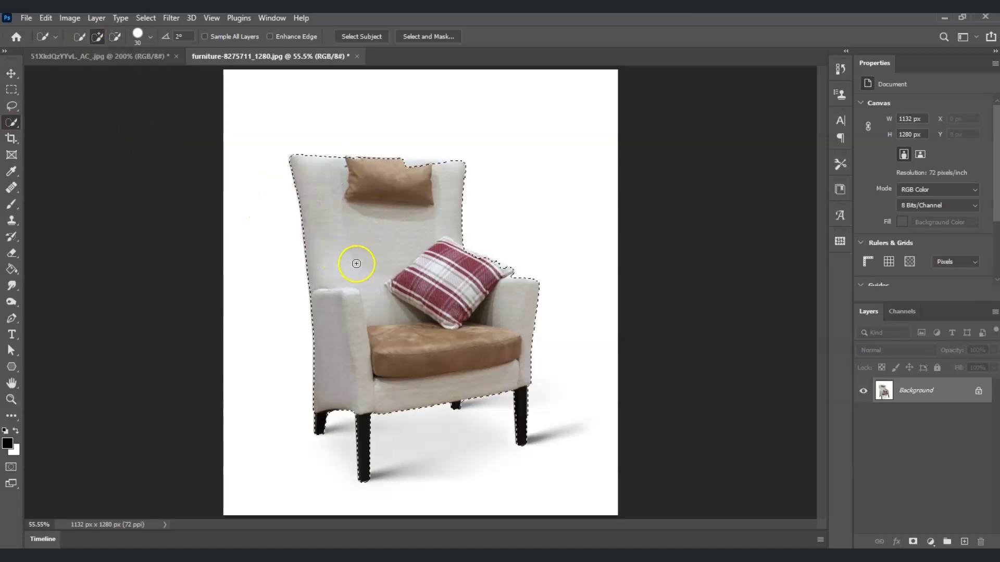
left_click(428, 246, "alt")
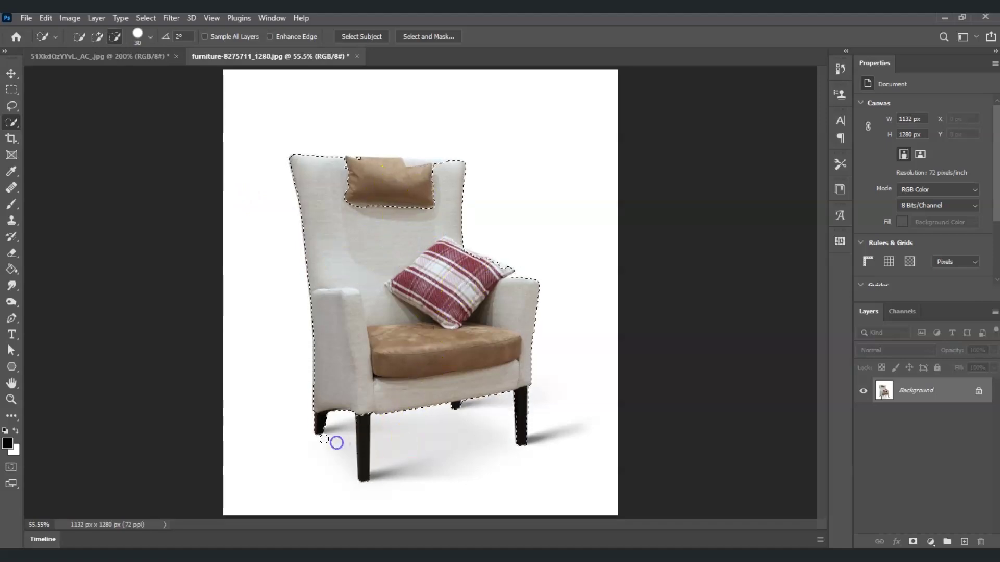
left_click(446, 424, "alt")
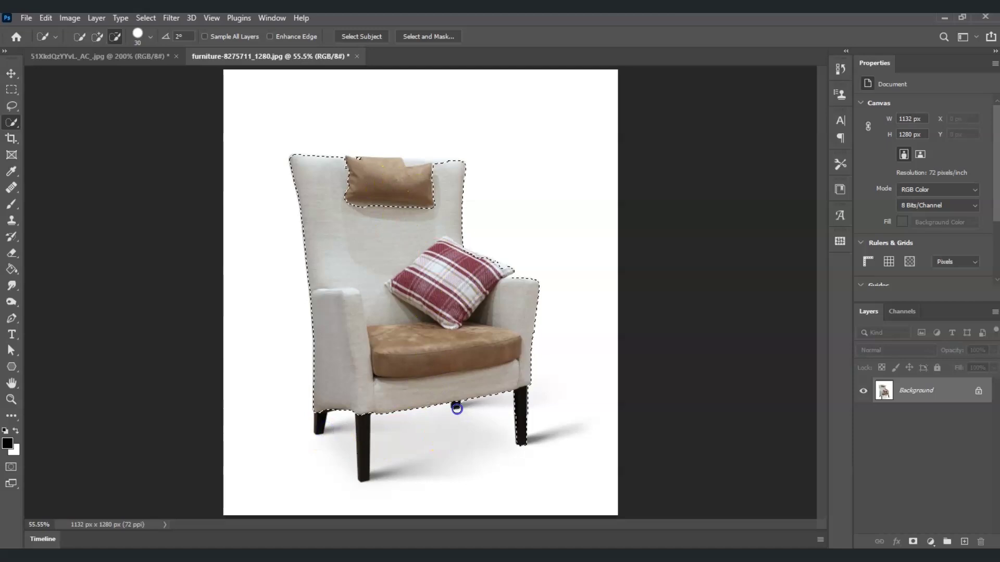
left_click(435, 298, "alt")
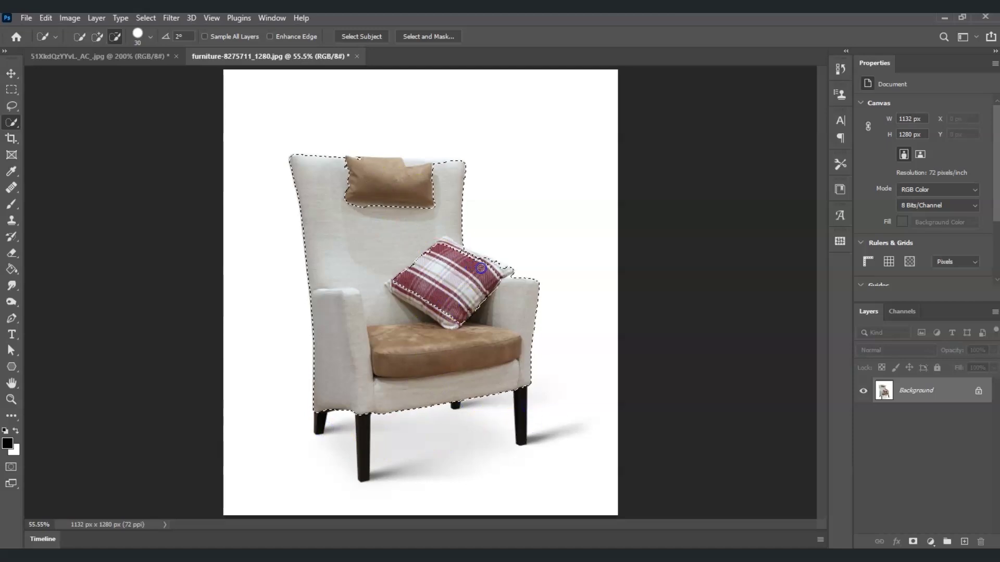
left_click(402, 358)
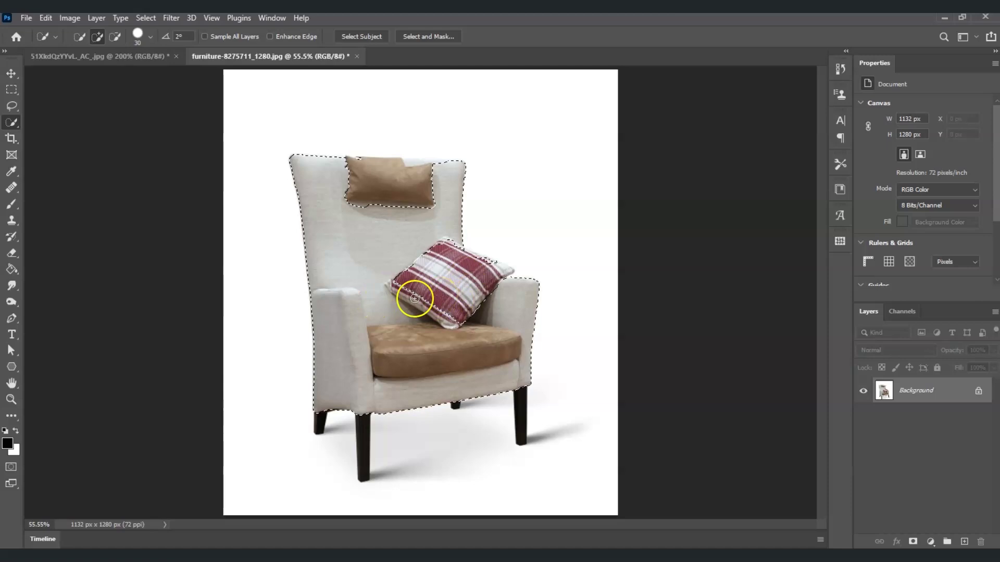
- Open Select and Mask from the Select menu and set its view to Overlay
left_click(145, 18)
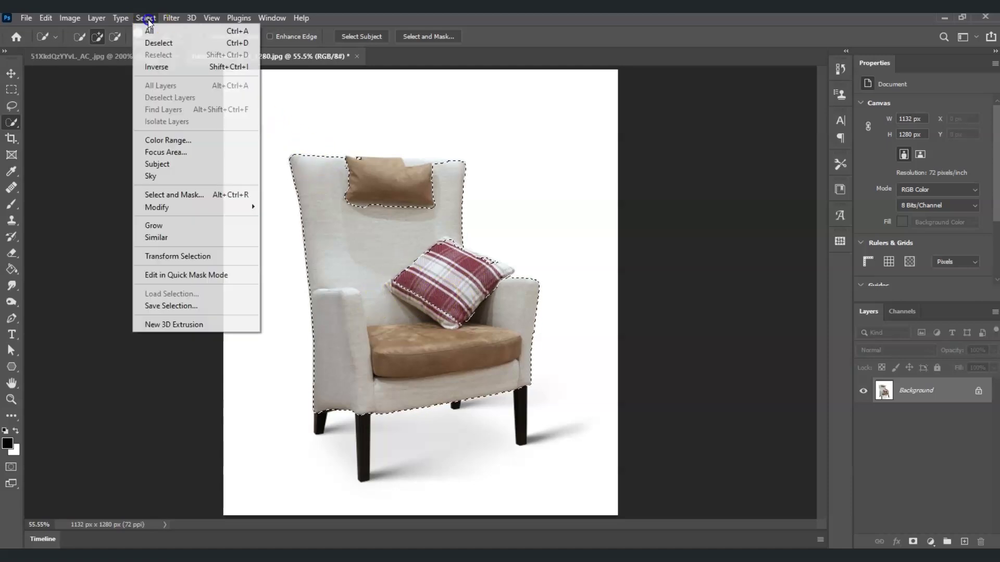
left_click(203, 195)
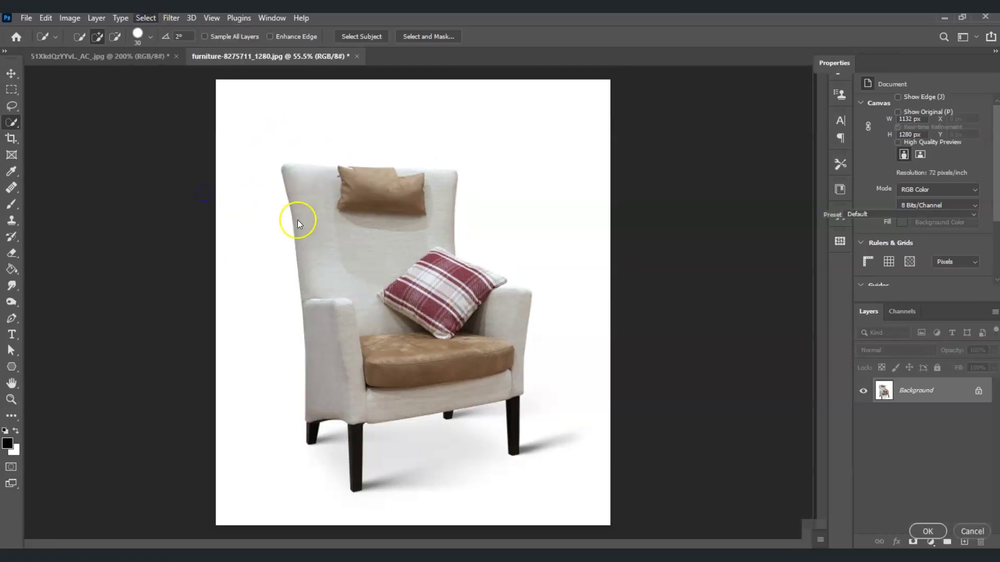
left_click(870, 126)
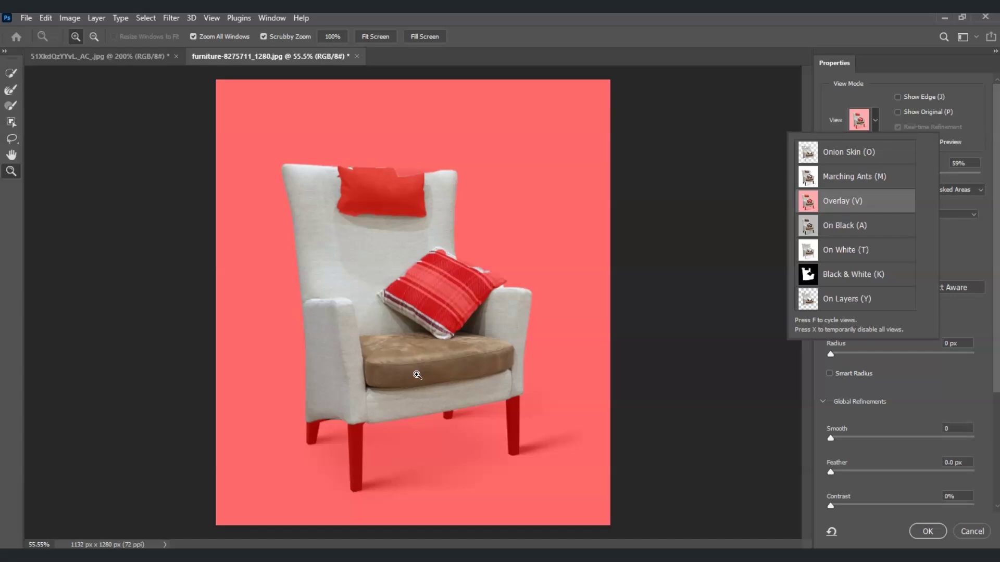
- Zoom to 300% on the headrest pillow and paint its lower and top edges with the Refine Edge Brush
left_click_drag(390, 272, 388, 313)
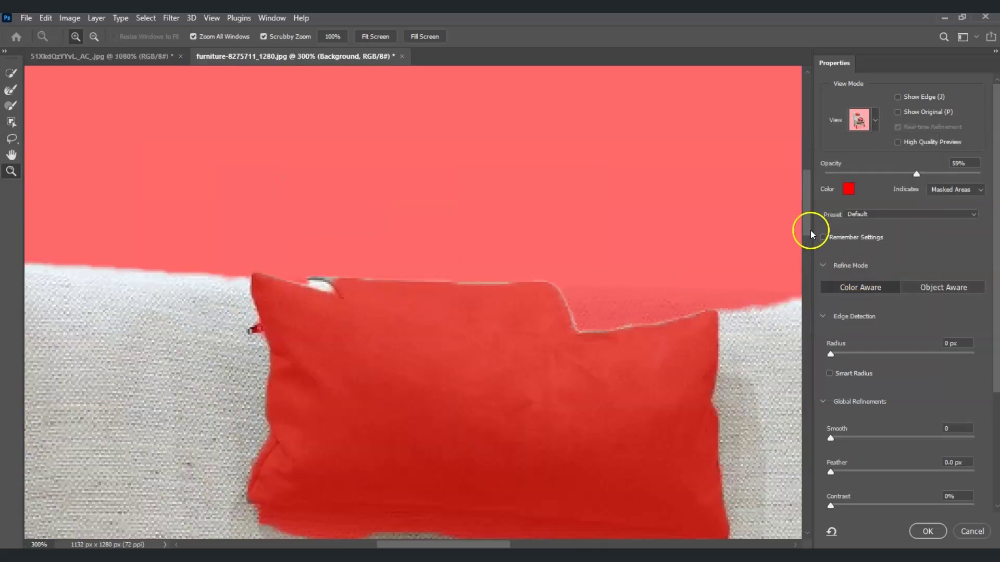
scroll(810, 229, "down", 2)
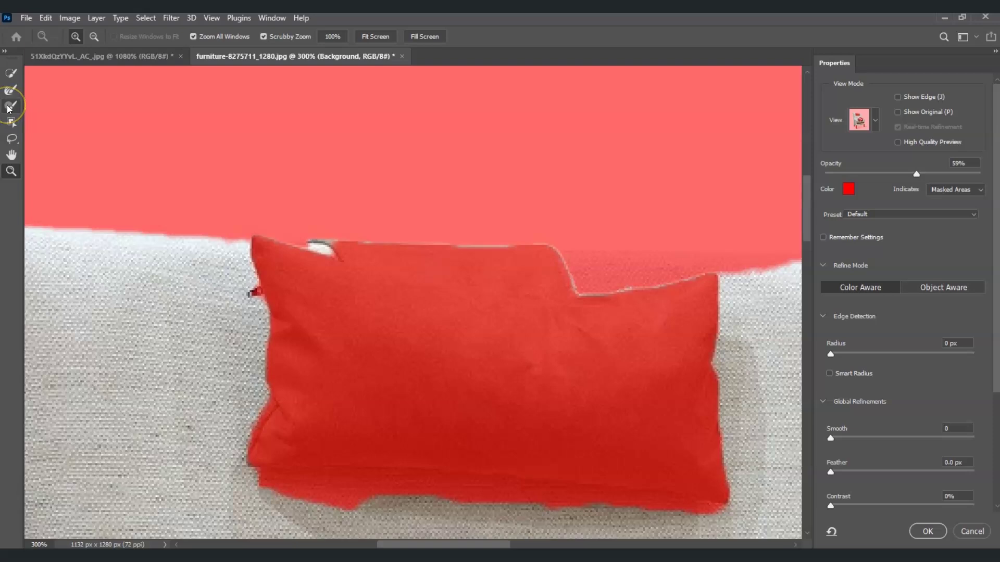
left_click(9, 107)
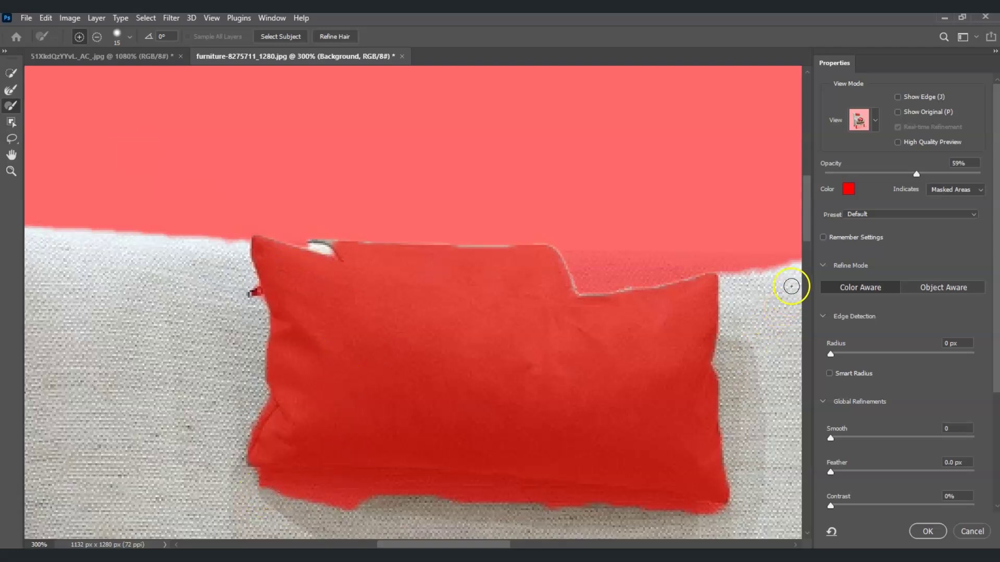
left_click_drag(808, 232, 807, 258)
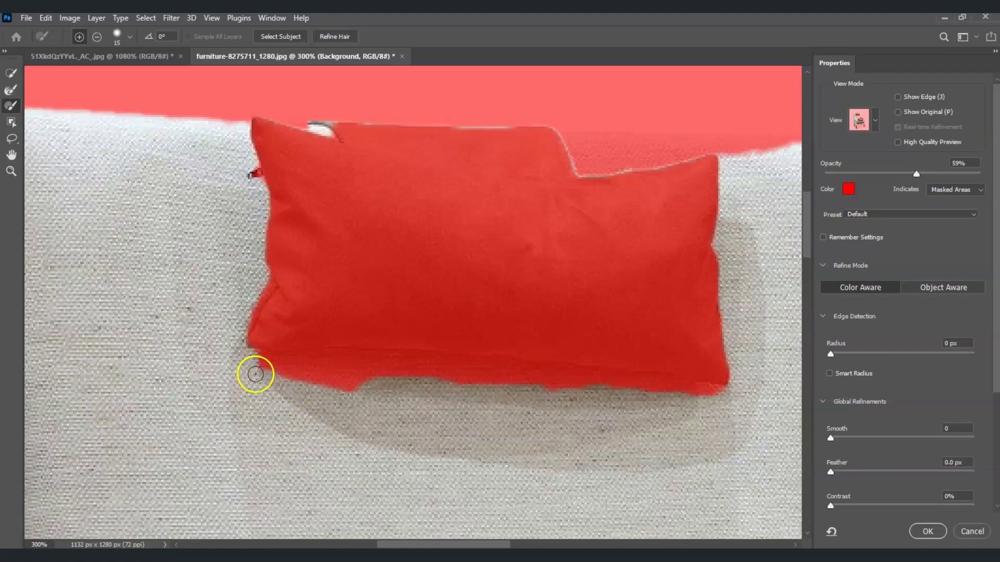
mouse_move(346, 378)
left_mouse_down()
mouse_move(246, 380)
mouse_move(250, 369)
left_mouse_up()
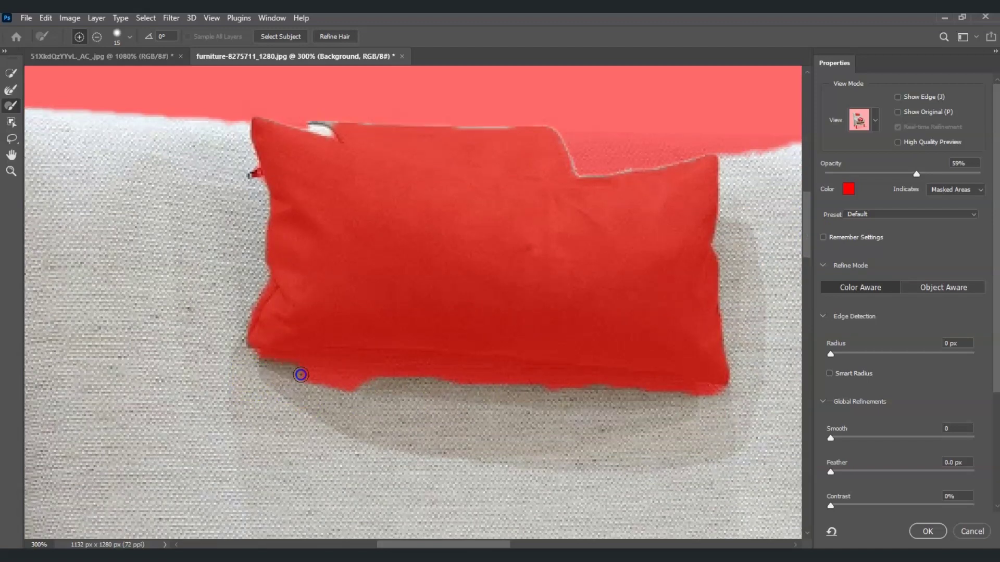
left_click_drag(324, 373, 466, 375)
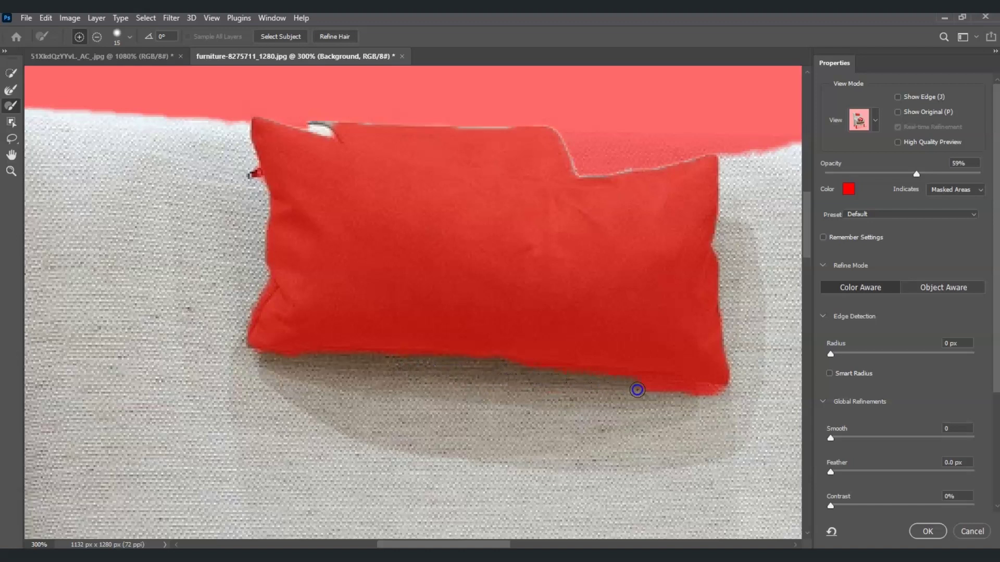
left_click_drag(638, 390, 711, 398)
mouse_move(312, 130)
left_mouse_down()
mouse_move(755, 136)
mouse_move(593, 140)
mouse_move(558, 129)
left_mouse_up()
key("bracketleft")
key("bracketleft")
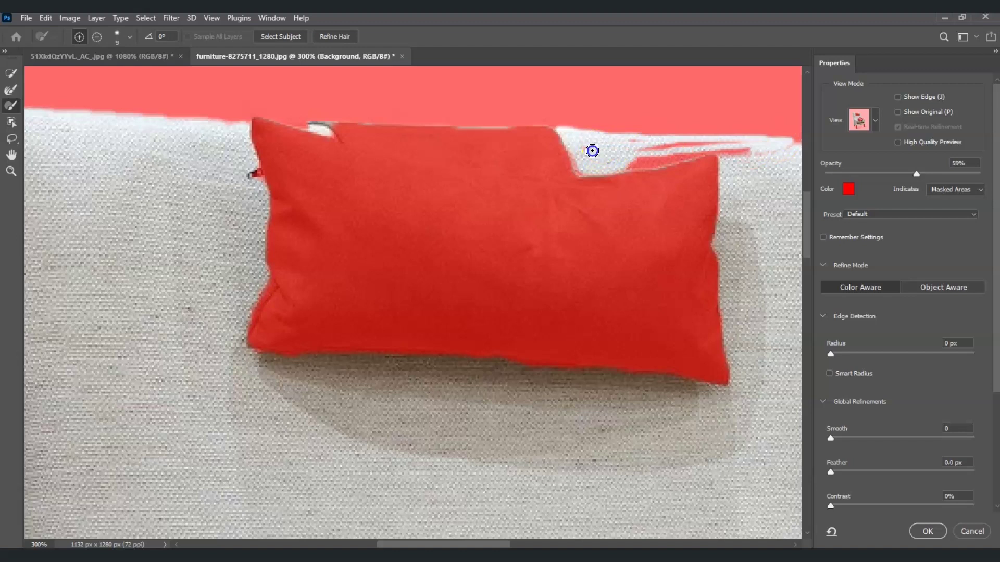
- Set the refine brush to subtract and brush along the plaid pillow's edge, resizing the brush as needed
scroll(242, 230, "down", 2)
key("bracketright")
key("bracketright")
scroll(242, 230, "down", 5)
left_click(133, 39)
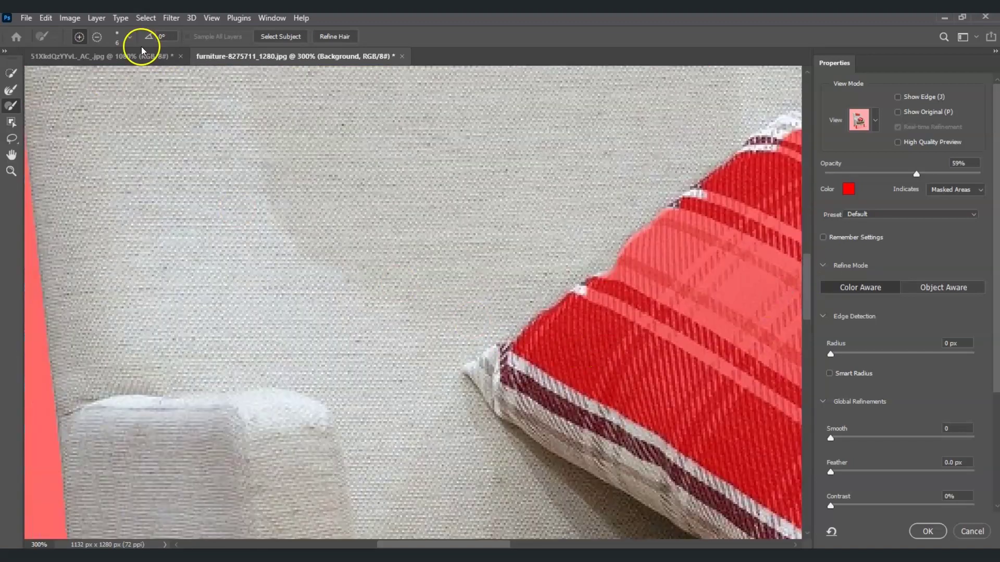
mouse_move(521, 375)
left_mouse_down()
mouse_move(586, 299)
mouse_move(569, 446)
left_mouse_up()
scroll(559, 132, "up", 2)
left_click_drag(559, 132, 462, 259)
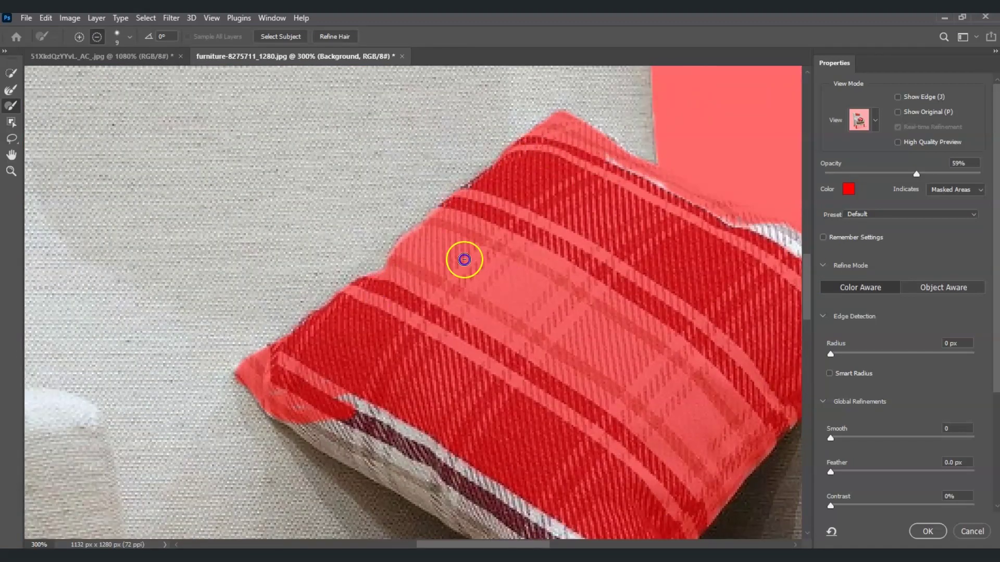
scroll(623, 261, "right", 4)
key("bracketleft")
key("bracketleft")
key("bracketleft")
key("bracketleft")
scroll(683, 330, "down", 4)
key("bracketright")
key("bracketright")
key("bracketright")
key("bracketright")
key("bracketright")
key("bracketright")
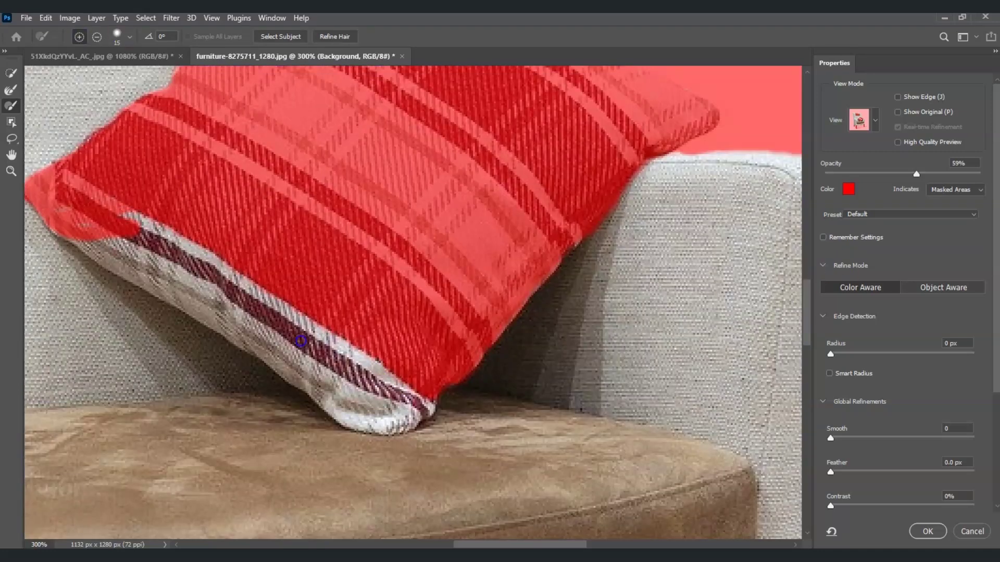
- Brush along the seat cushion and armrests to clear the remaining red spill
mouse_move(380, 393)
left_mouse_down()
mouse_move(245, 330)
mouse_move(315, 338)
mouse_move(368, 404)
mouse_move(732, 473)
mouse_move(338, 468)
left_mouse_up()
scroll(457, 408, "left", 6)
left_click_drag(458, 409, 276, 460)
scroll(277, 461, "down", 4)
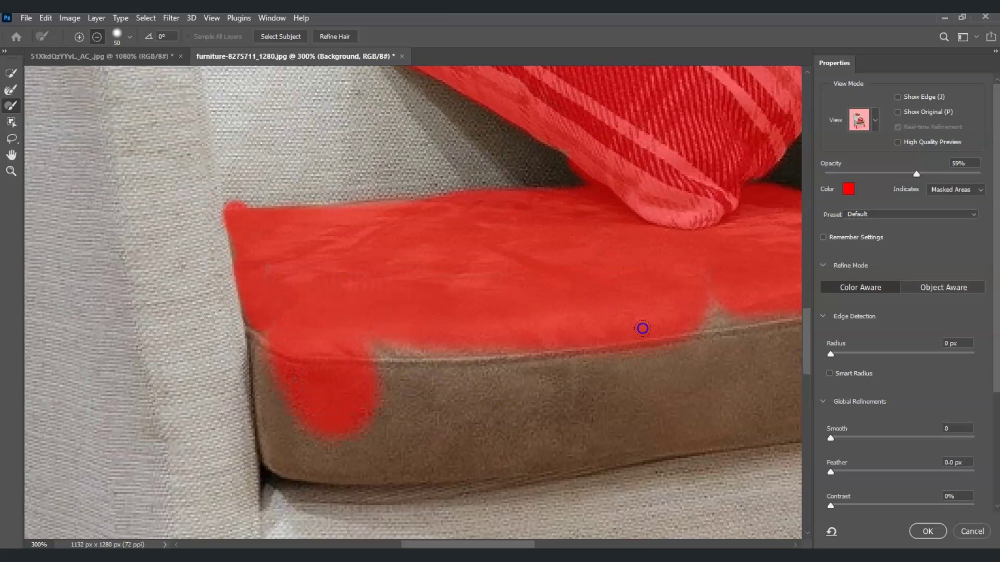
mouse_move(643, 328)
left_mouse_down()
mouse_move(291, 353)
mouse_move(281, 453)
left_mouse_up()
scroll(281, 453, "right", 5)
mouse_move(479, 232)
left_mouse_down()
mouse_move(663, 332)
mouse_move(592, 299)
mouse_move(498, 415)
left_mouse_up()
key("bracketleft")
key("bracketleft")
key("bracketleft")
key("bracketleft")
key("bracketleft")
key("bracketleft")
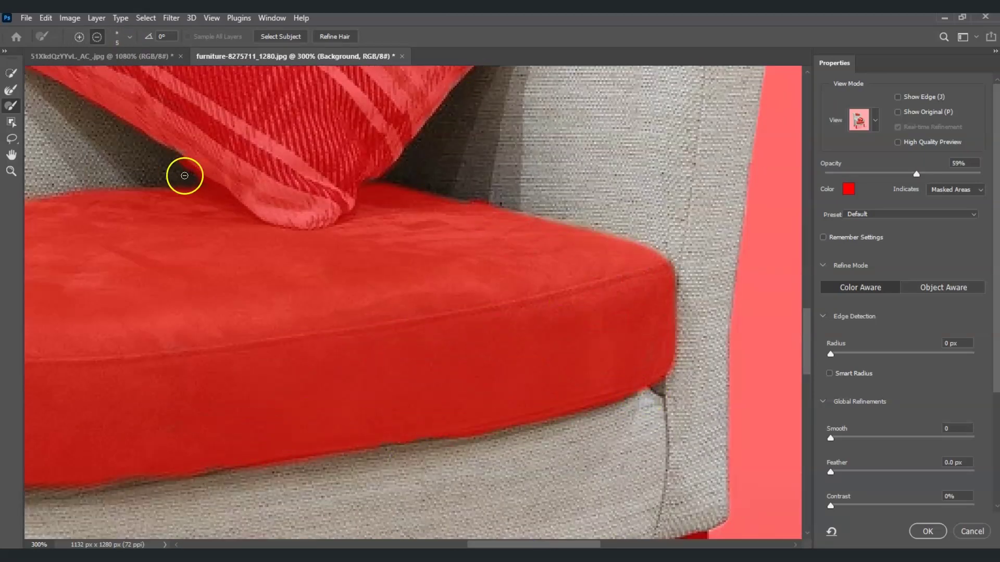
- Pan across the chair to check the refined edges, keeping the brush in subtract mode
scroll(542, 205, "left", 5)
scroll(573, 343, "down", 1)
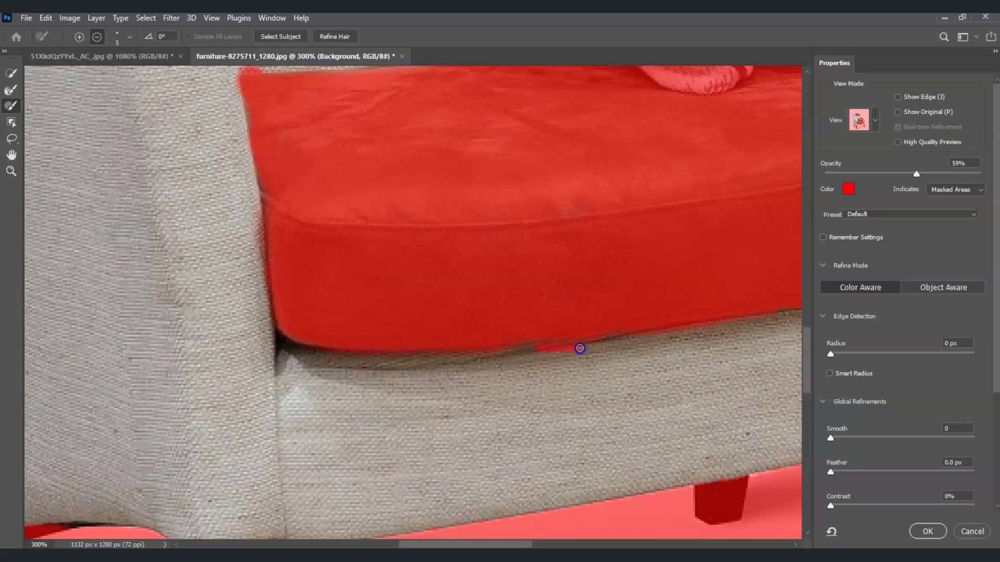
scroll(607, 285, "right", 6)
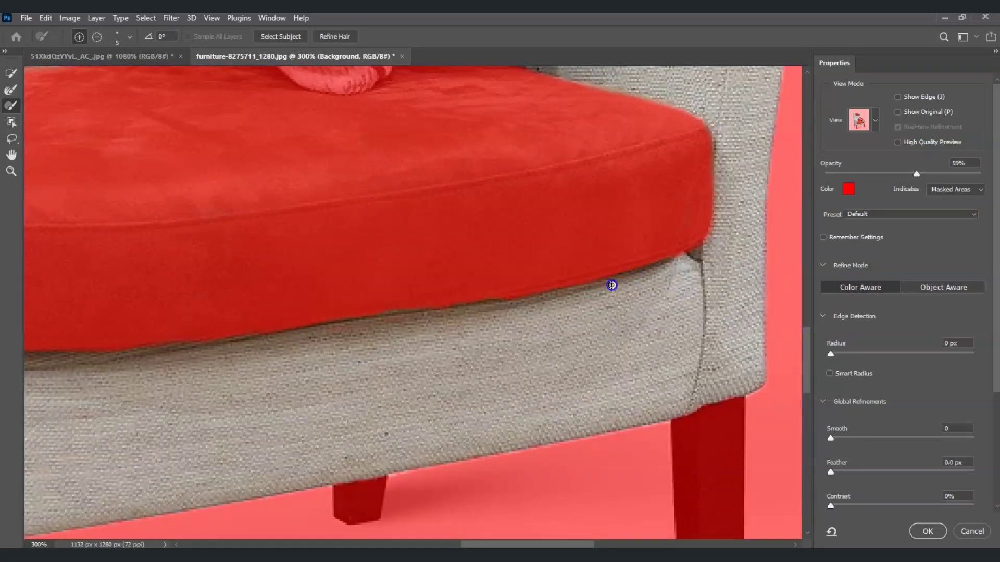
scroll(611, 285, "up", 5)
key("alt")
scroll(346, 373, "left", 10)
scroll(448, 534, "right", 2)
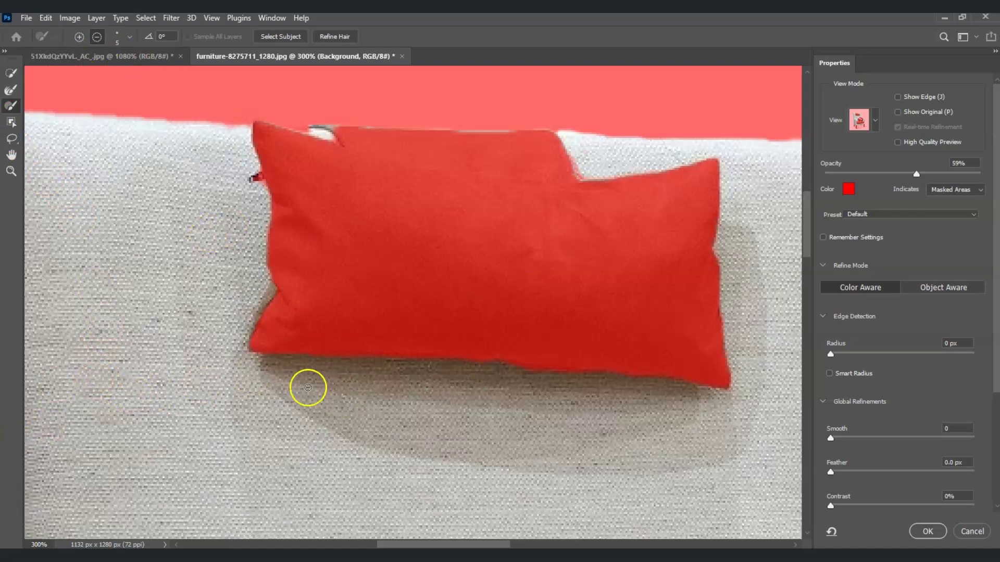
- Apply the refined selection, fit the chair in view, and copy it to Layer 1 with Ctrl+J
left_click(921, 535)
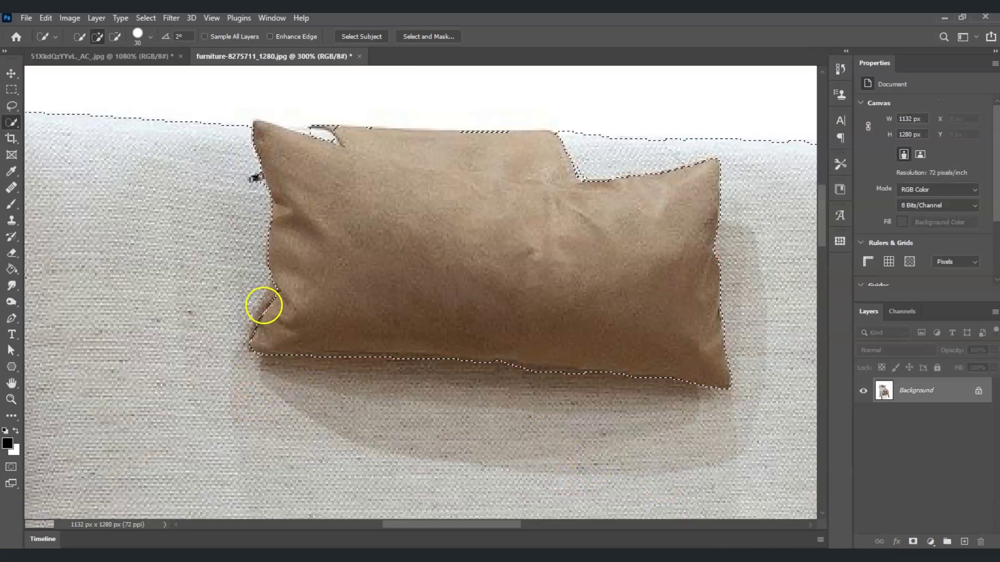
left_click(361, 36)
left_click(513, 219)
key("z")
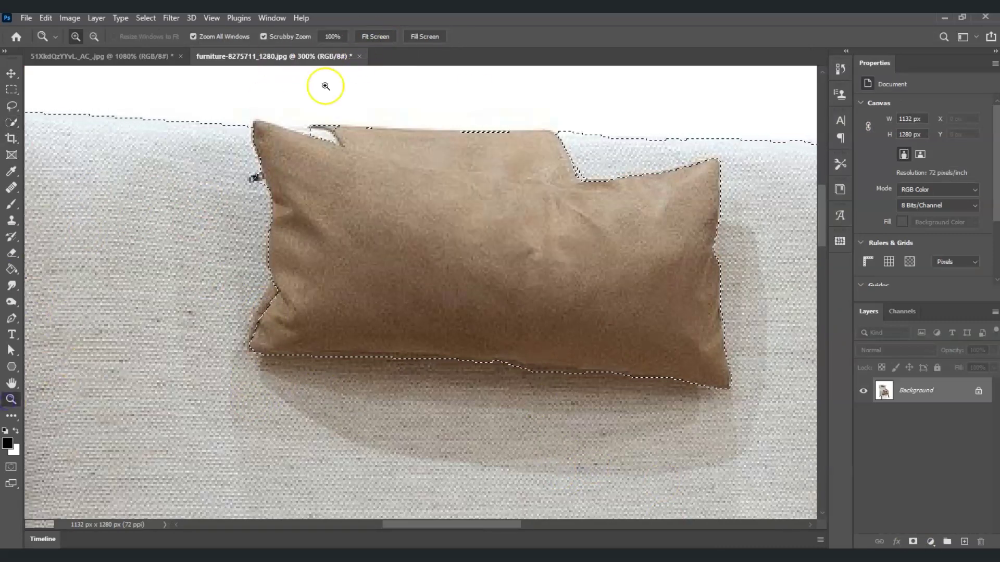
key("ctrl+0")
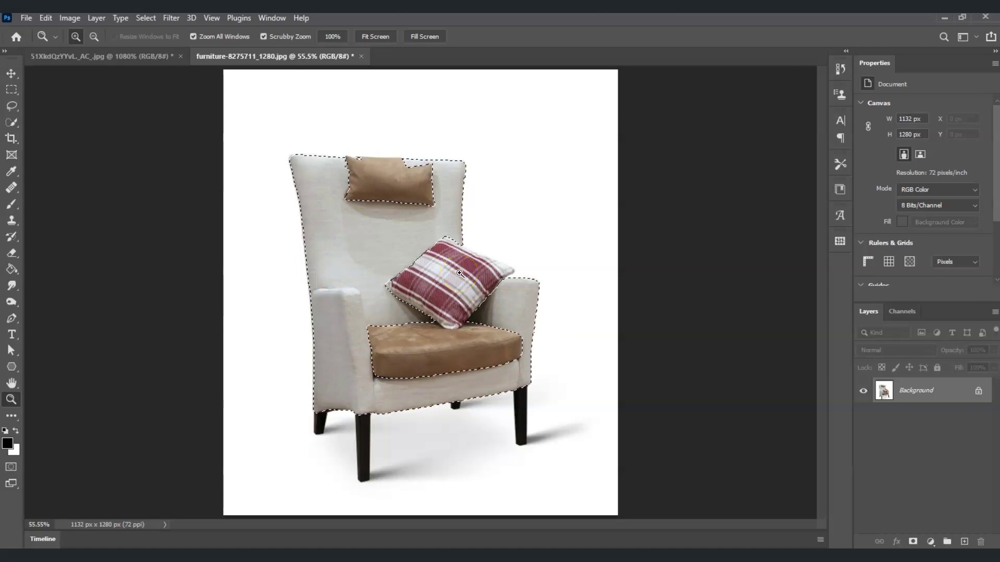
key("ctrl+j")
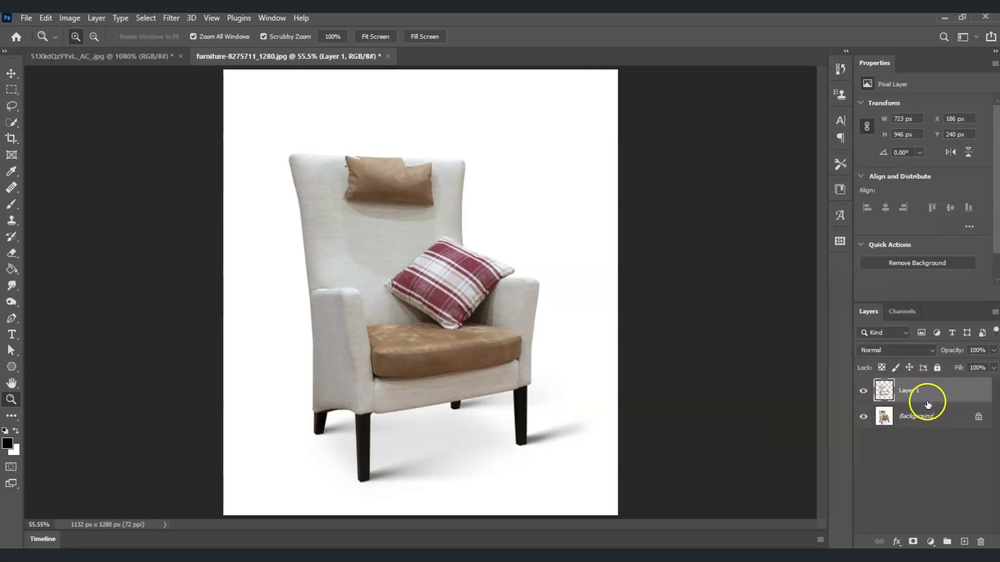
- Check Layer 1 by toggling the Background, then add a yellow #fbf800 Solid Color fill layer
left_click(864, 418)
left_click(864, 417)
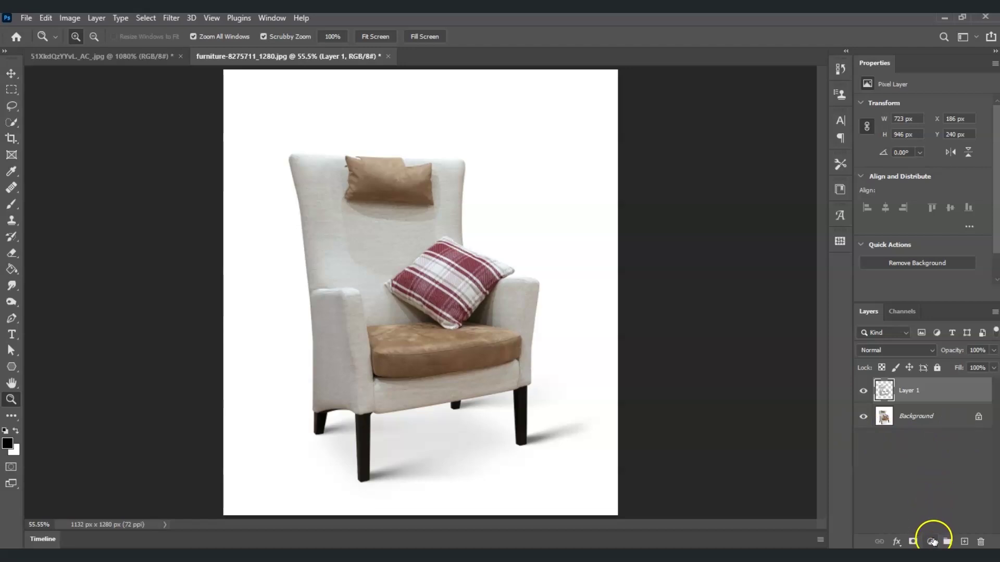
left_click(931, 542)
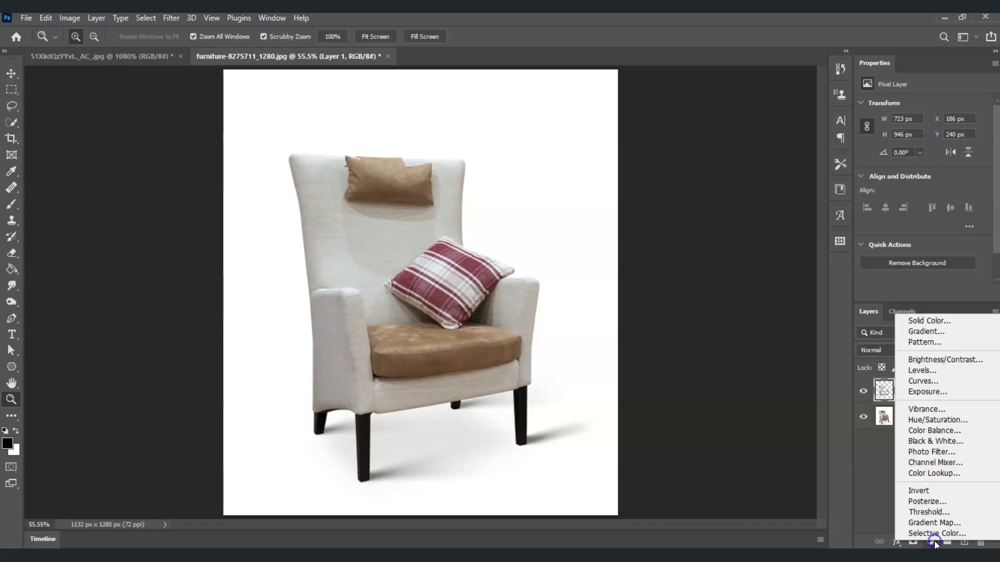
left_click(914, 321)
left_click(748, 370)
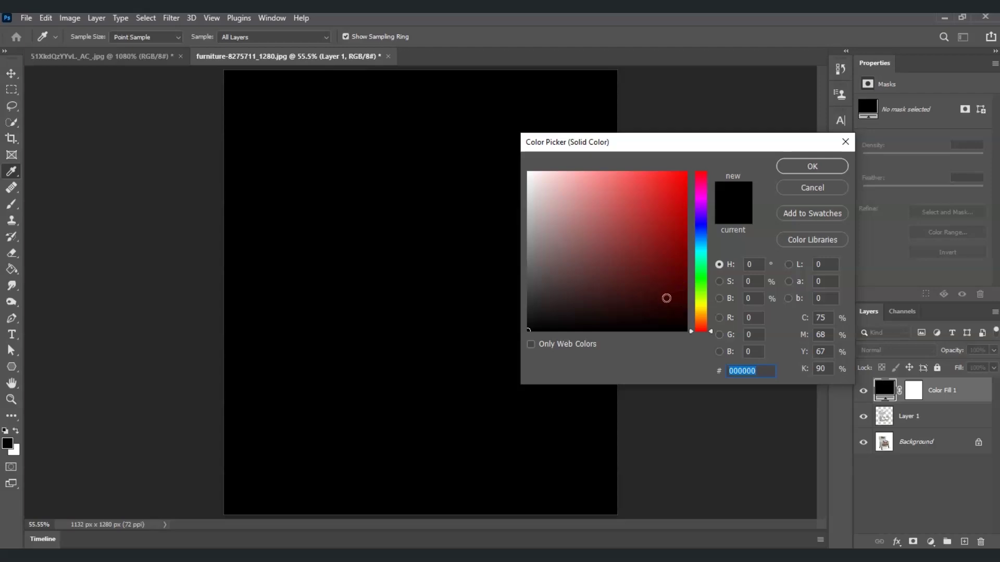
left_click(700, 305)
left_click(642, 254)
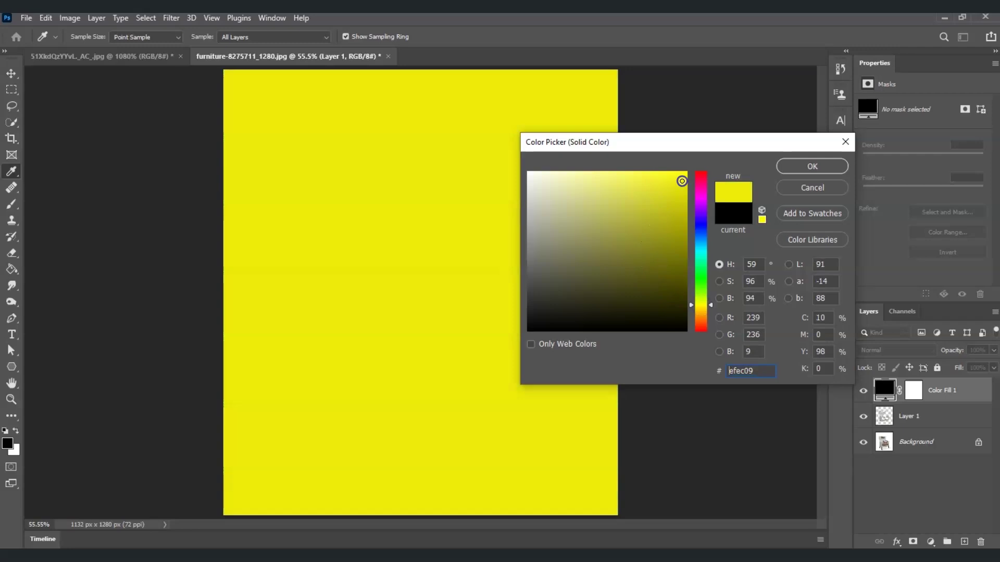
left_click_drag(682, 181, 686, 173)
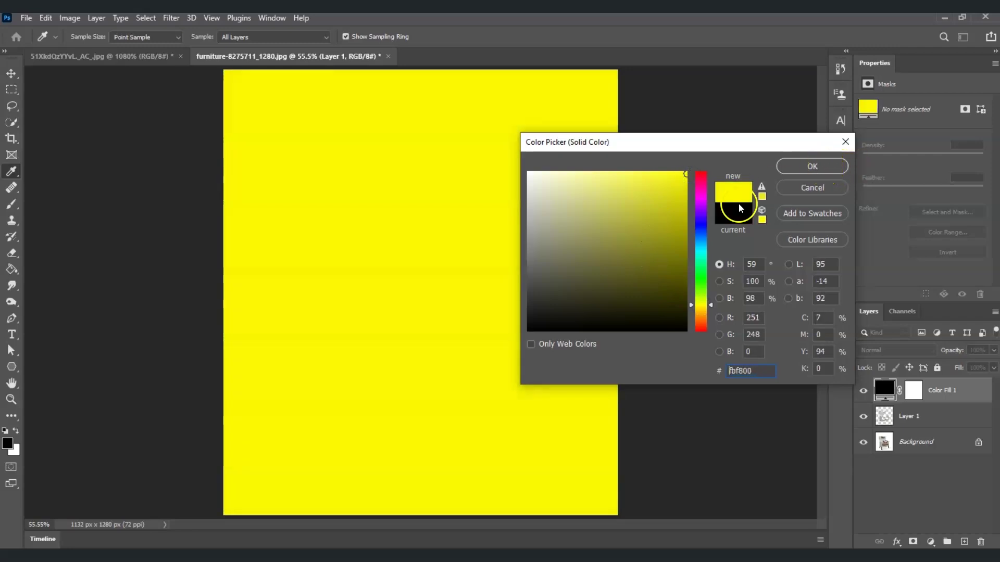
left_click(808, 170)
key("z")
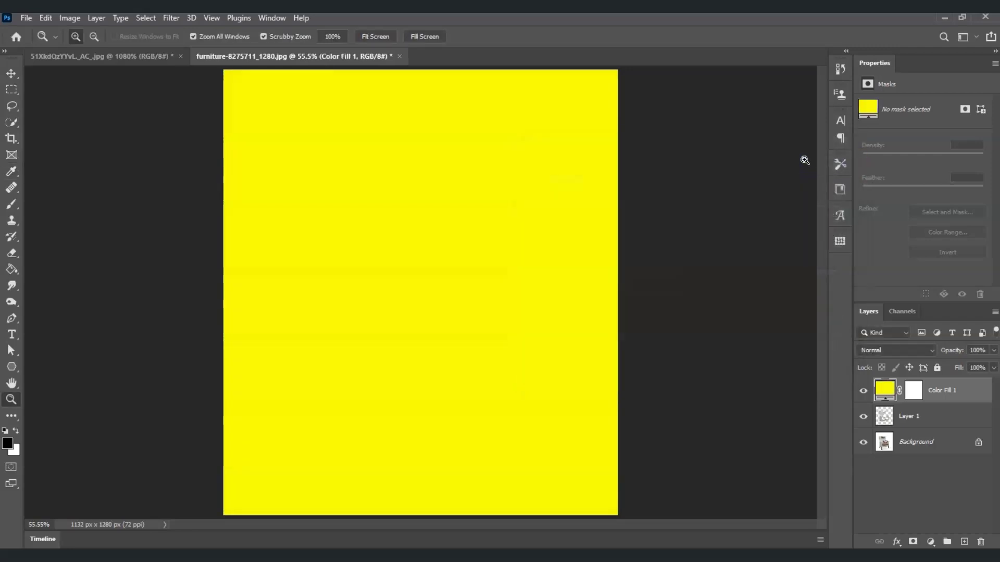
- Clip Color Fill 1 to Layer 1 and set its blend mode to Multiply
right_click(933, 394)
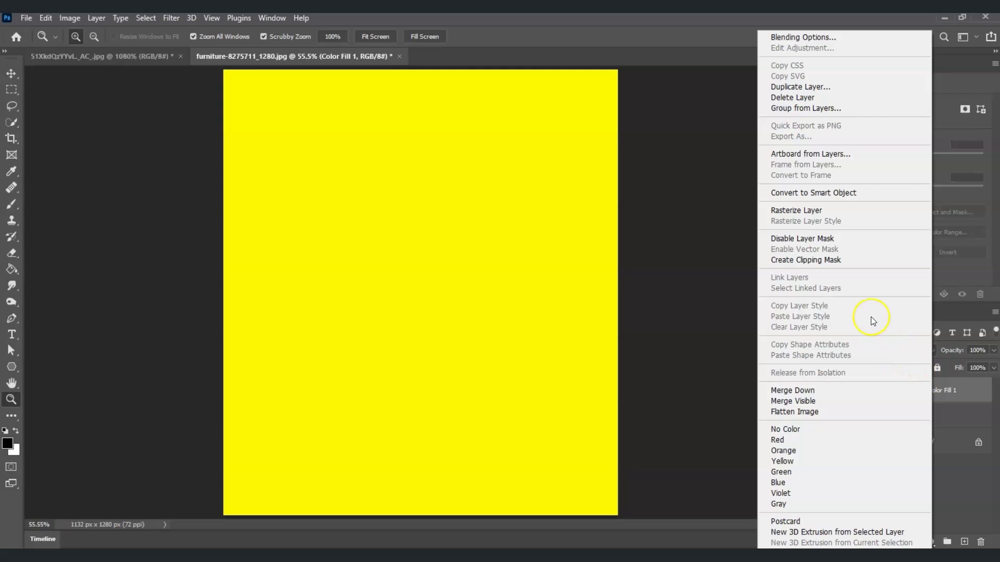
left_click(837, 260)
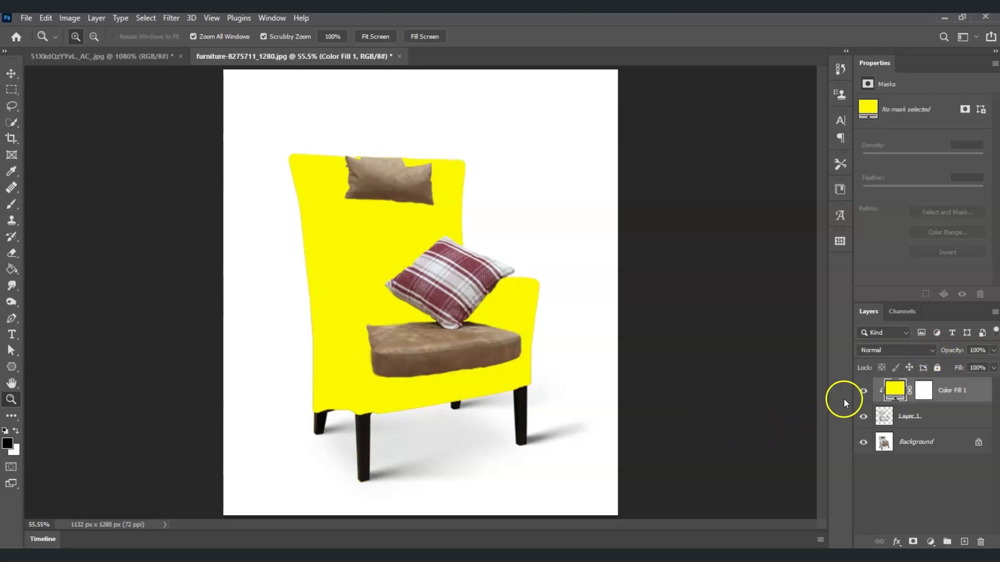
left_click(924, 350)
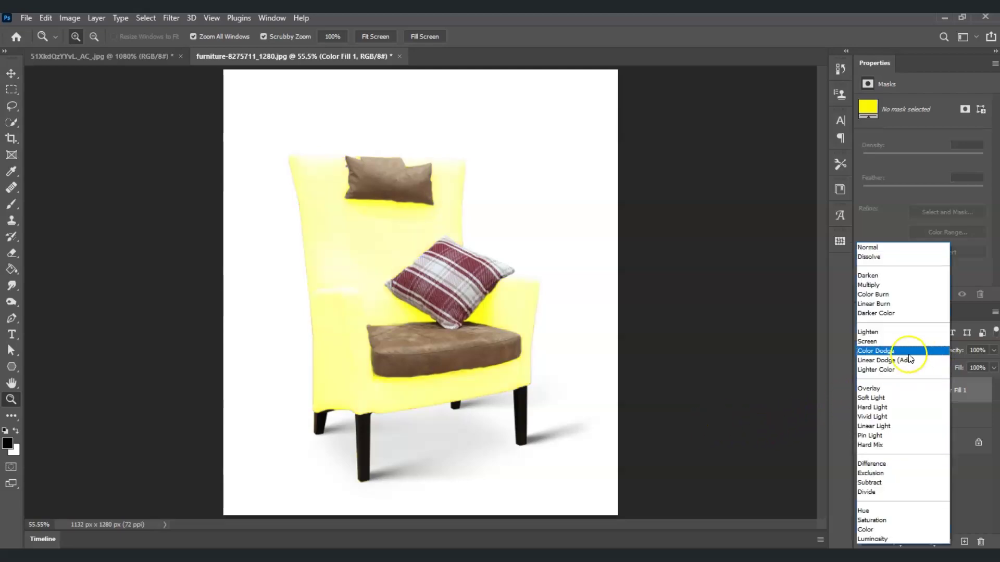
left_click(894, 285)
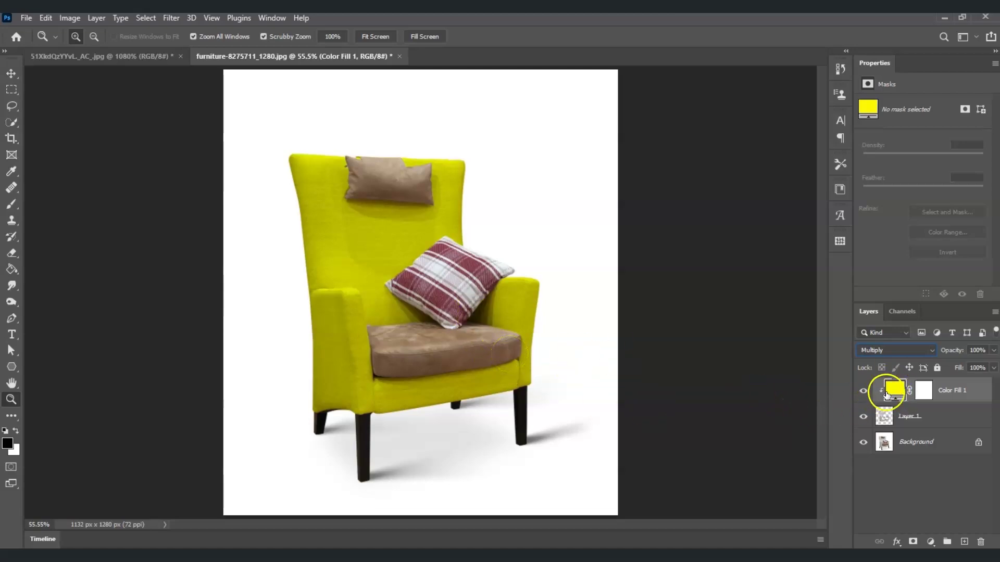
- Change the fill colour to dark green #2a7f32 and add a hidden Background copy at the top
double_click(895, 393)
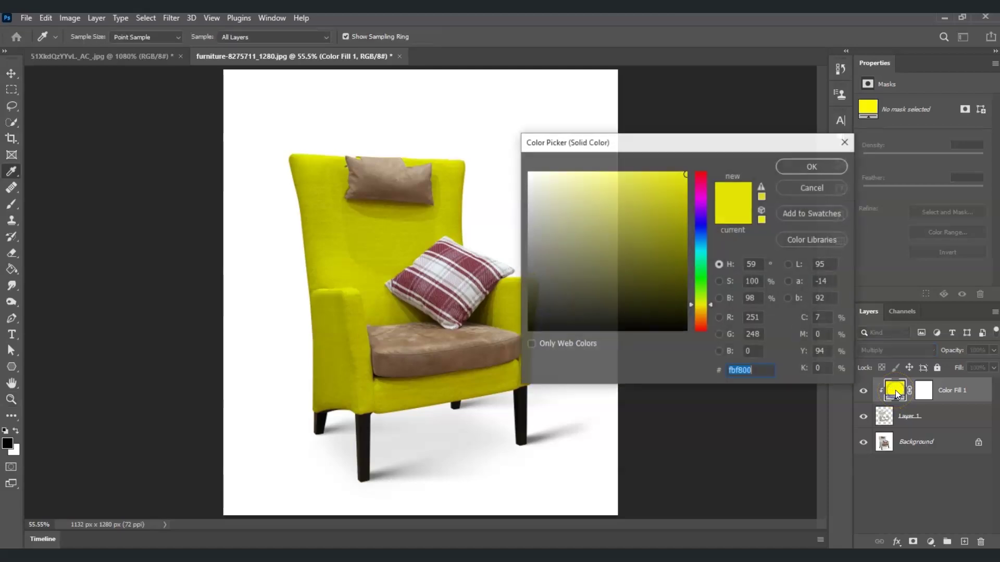
mouse_move(703, 305)
left_mouse_down()
mouse_move(704, 276)
mouse_move(664, 268)
mouse_move(680, 207)
mouse_move(633, 252)
left_mouse_up()
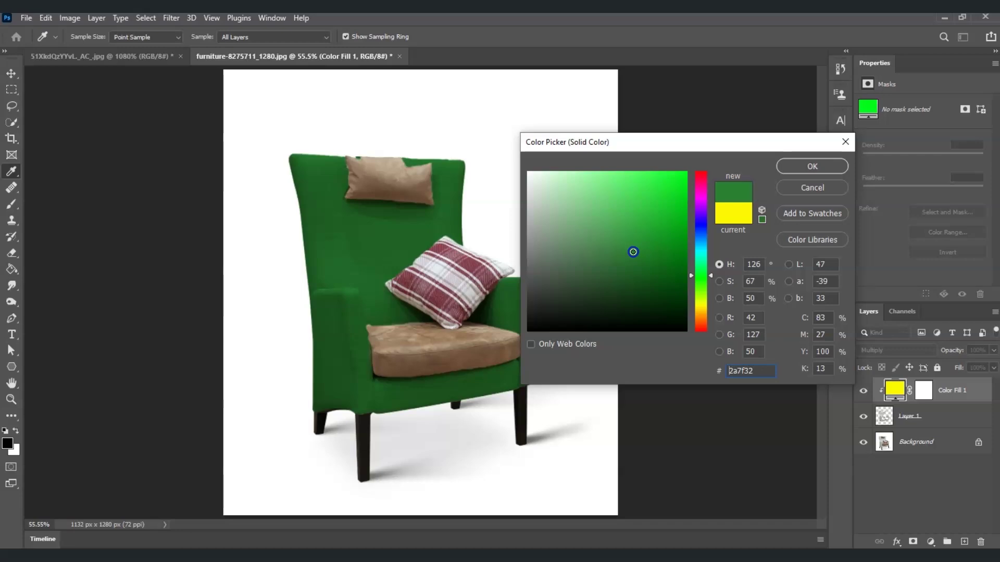
left_click(817, 167)
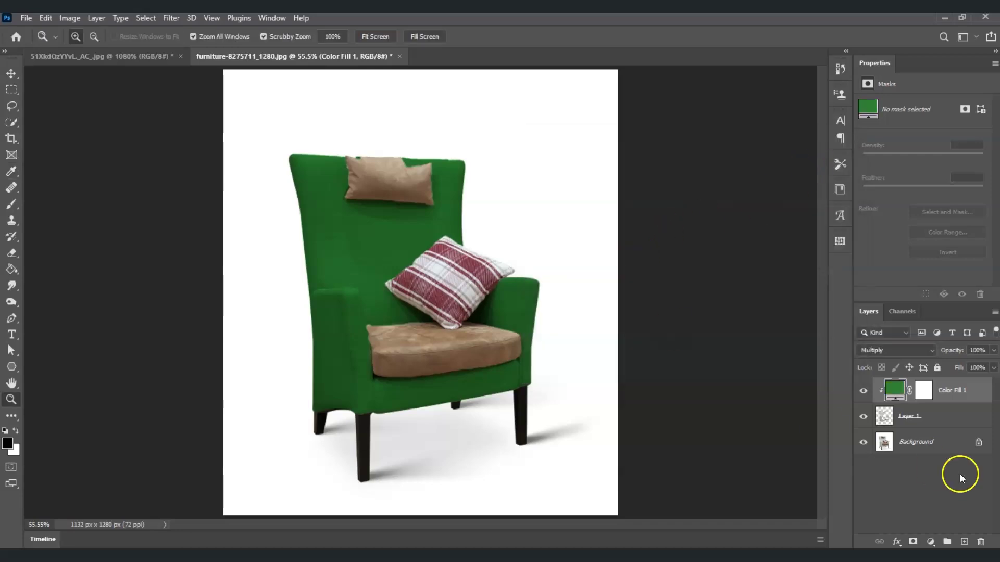
left_click_drag(880, 441, 885, 396)
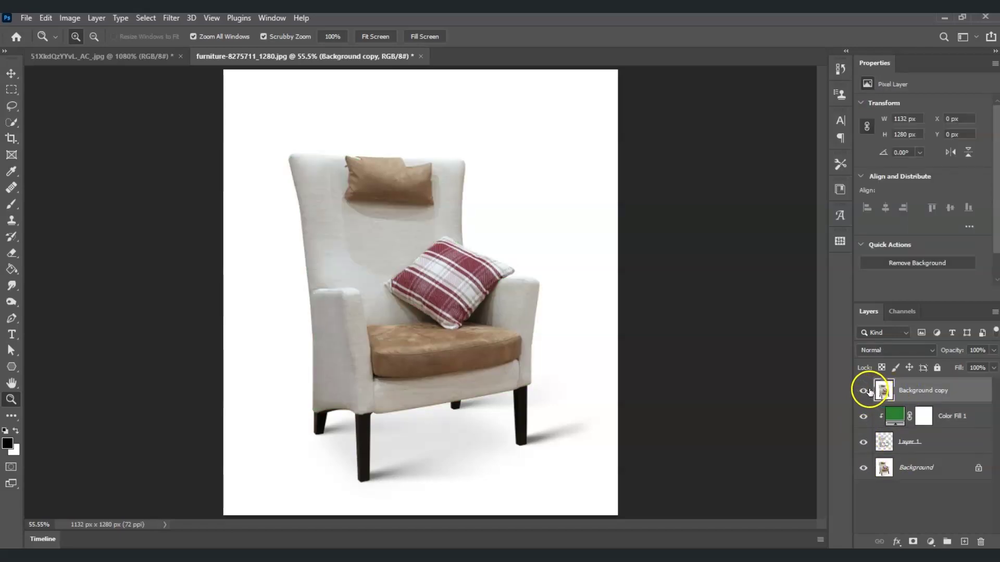
left_click(865, 391)
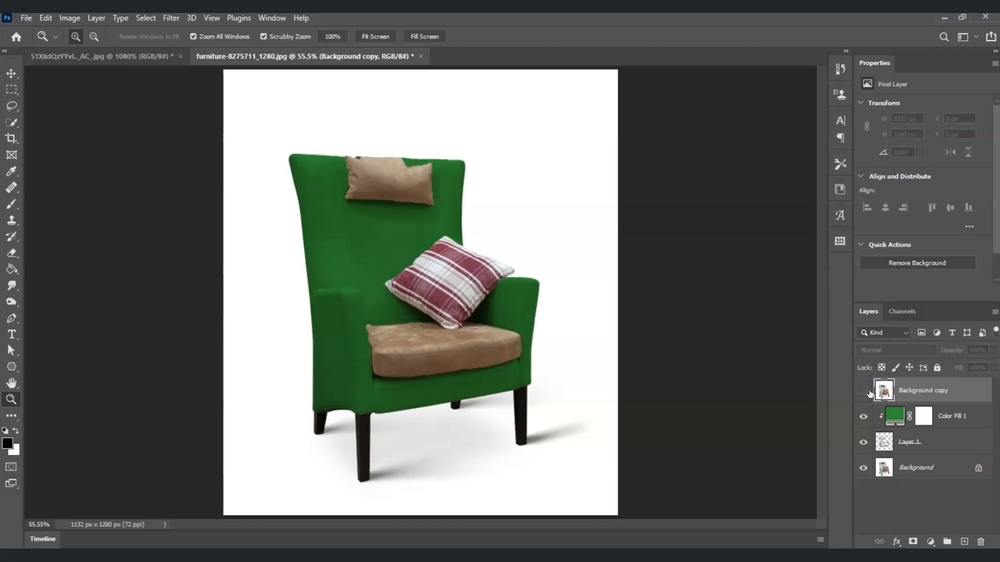